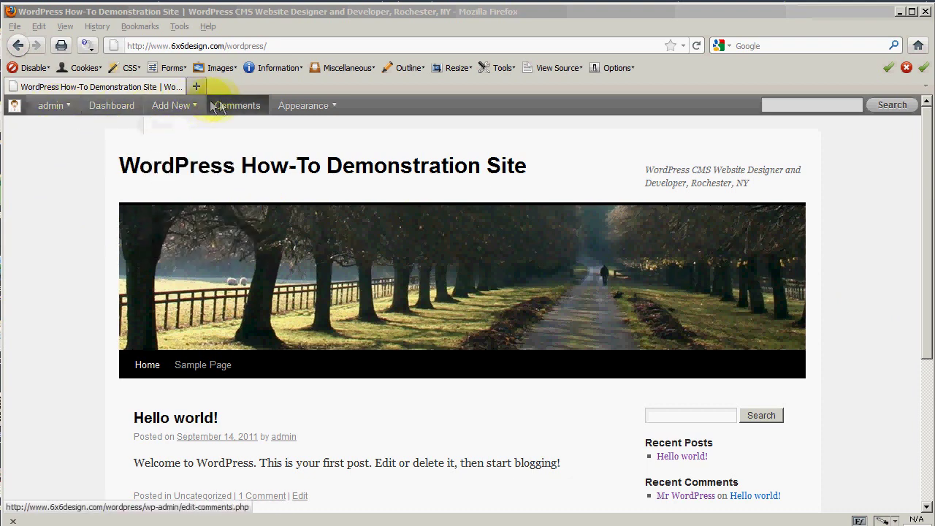
- Switch from the public home page to the admin Dashboard and scroll through its Right Now summary
{"action": "mouse_move", "coordinate": [323, 103]}
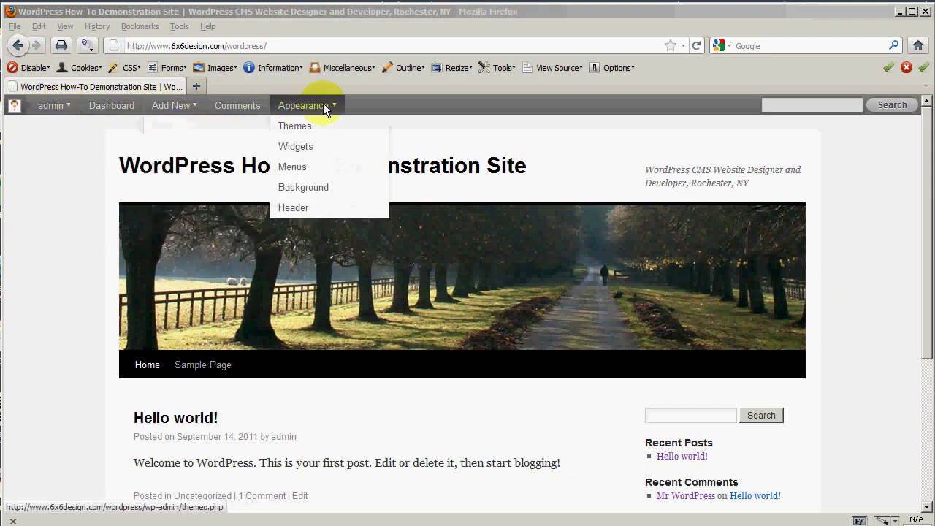
{"action": "left_click", "coordinate": [114, 108]}
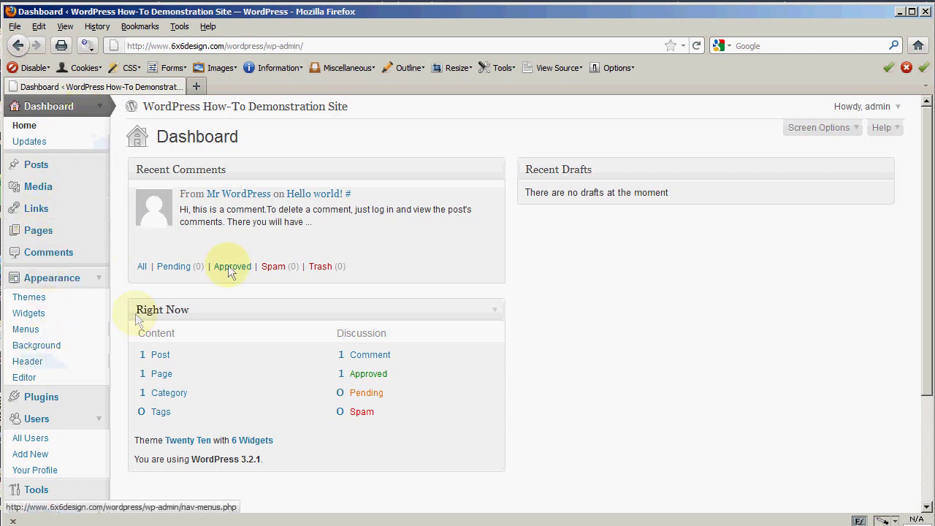
{"action": "scroll", "coordinate": [919, 343], "scroll_direction": "down", "scroll_amount": 3}
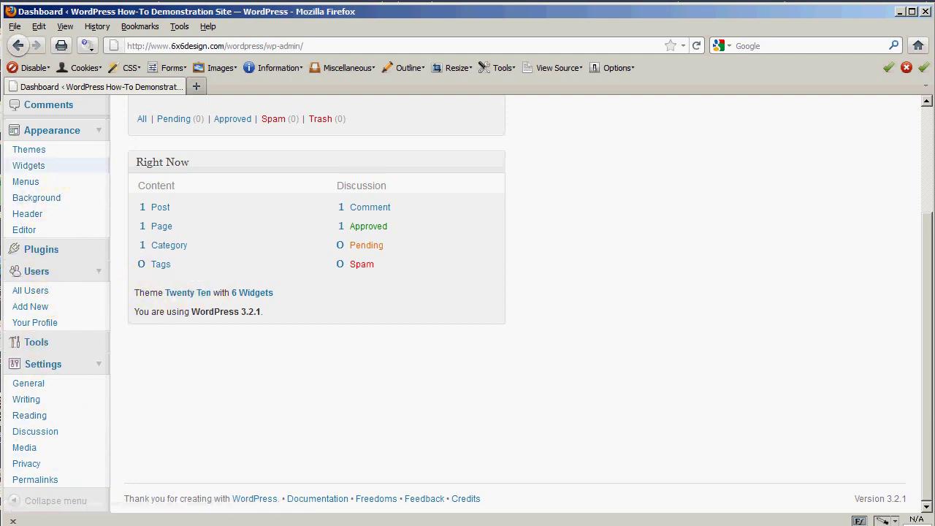
{"action": "left_click_drag", "start_coordinate": [925, 397], "coordinate": [928, 298]}
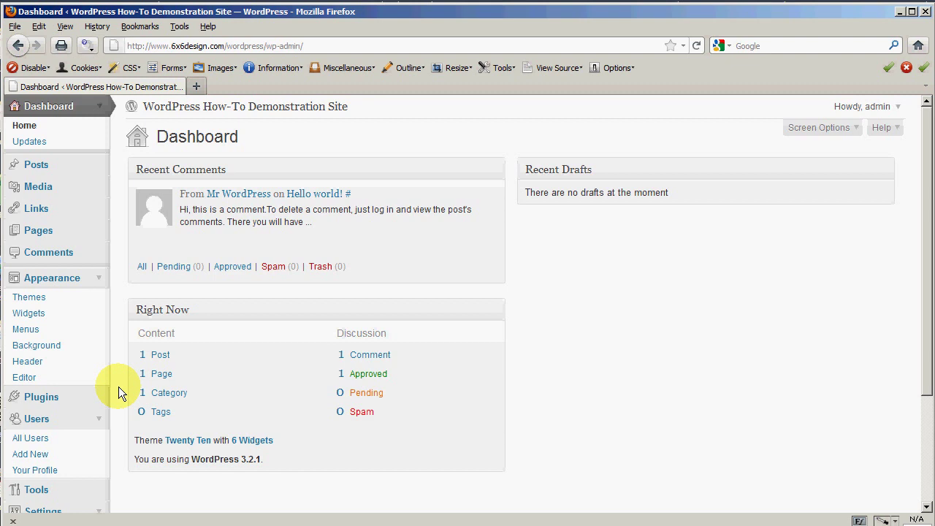
- Open the Twenty Ten theme's style.css in the theme editor and scroll through the stylesheet
{"action": "left_click", "coordinate": [22, 378]}
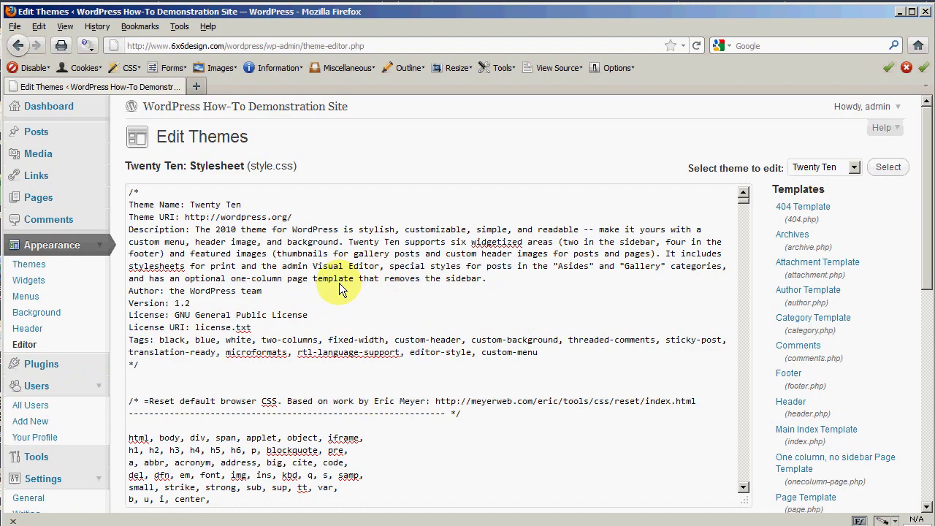
{"action": "scroll", "coordinate": [396, 333], "scroll_direction": "down", "scroll_amount": 6}
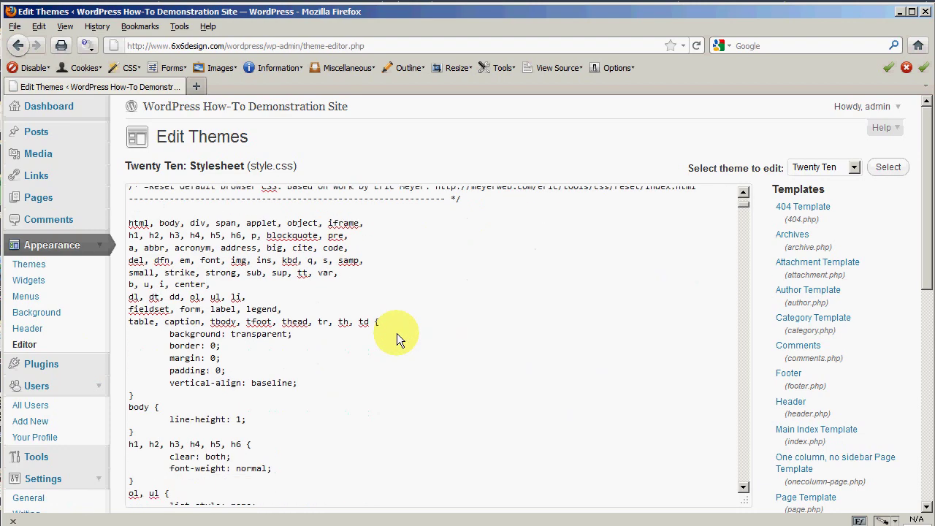
{"action": "scroll", "coordinate": [464, 347], "scroll_direction": "down", "scroll_amount": 2}
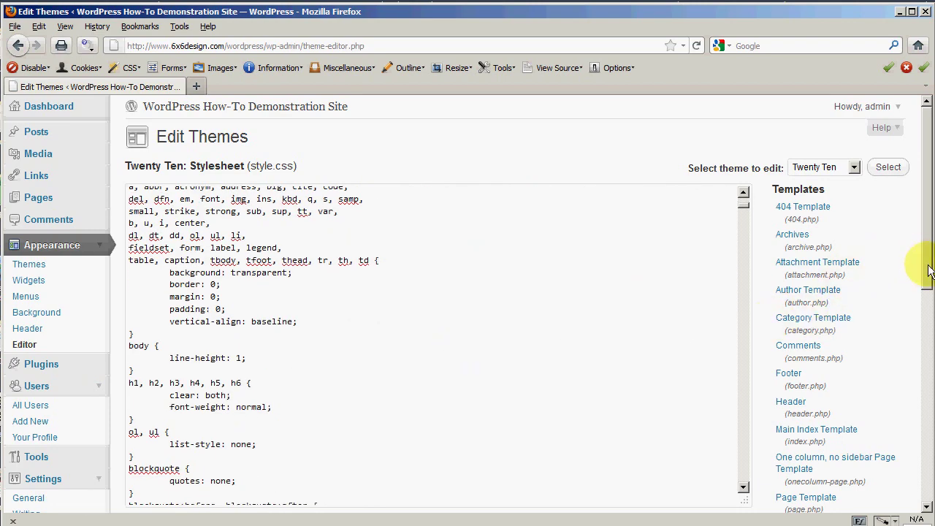
{"action": "left_click_drag", "start_coordinate": [930, 270], "coordinate": [921, 329]}
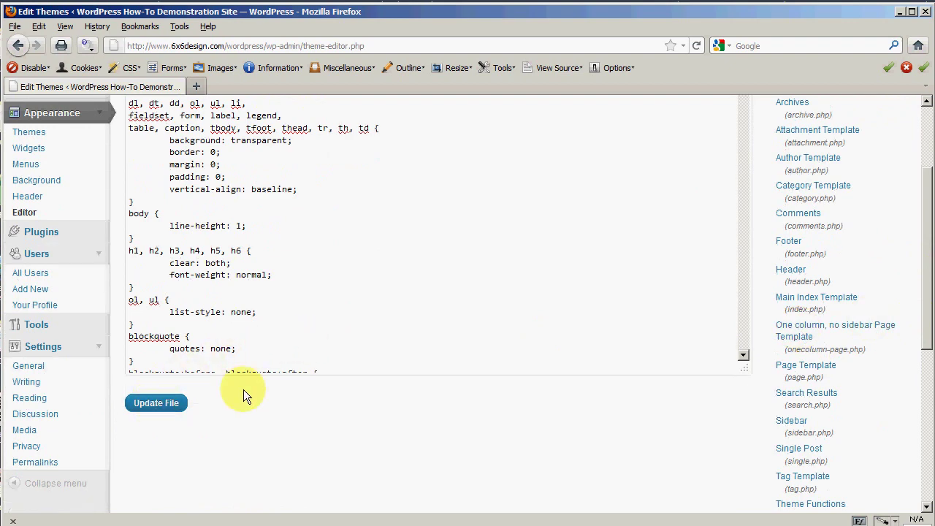
{"action": "scroll", "coordinate": [333, 387], "scroll_direction": "up", "scroll_amount": 3}
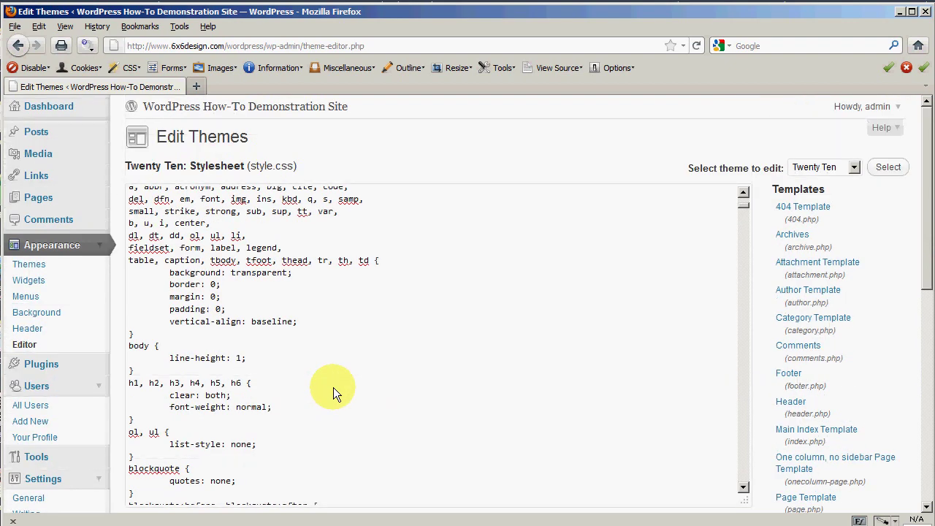
{"action": "scroll", "coordinate": [333, 388], "scroll_direction": "up", "scroll_amount": 7}
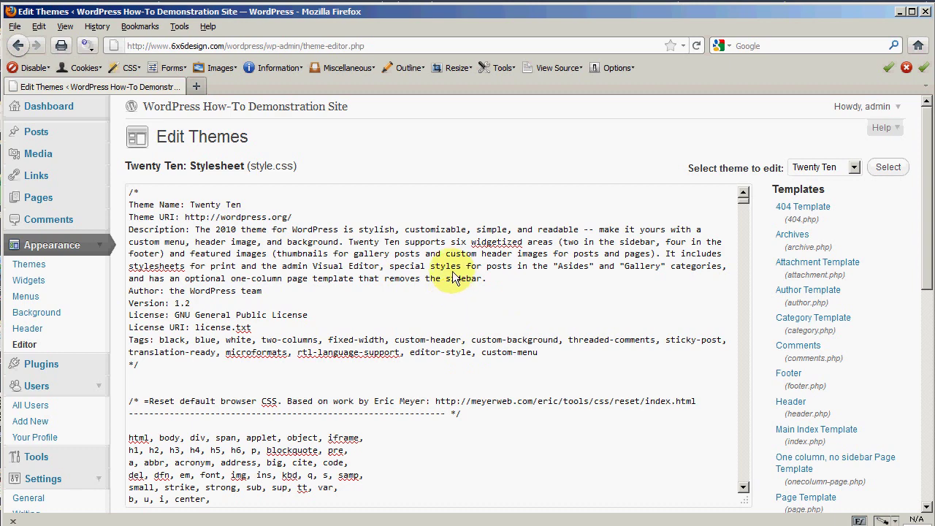
- Return to the Dashboard, review the Users list showing only admin, then open Add New User
{"action": "left_click", "coordinate": [42, 106]}
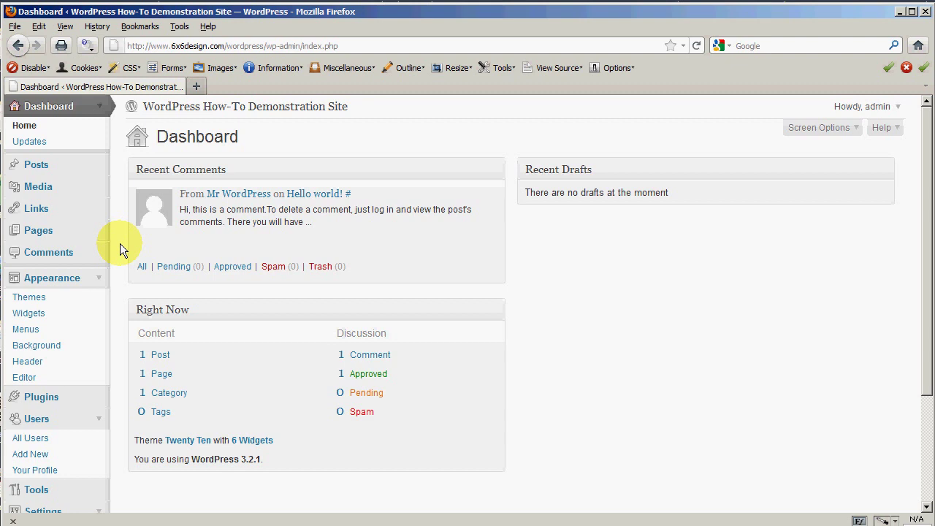
{"action": "scroll", "coordinate": [120, 244], "scroll_direction": "down", "scroll_amount": 2}
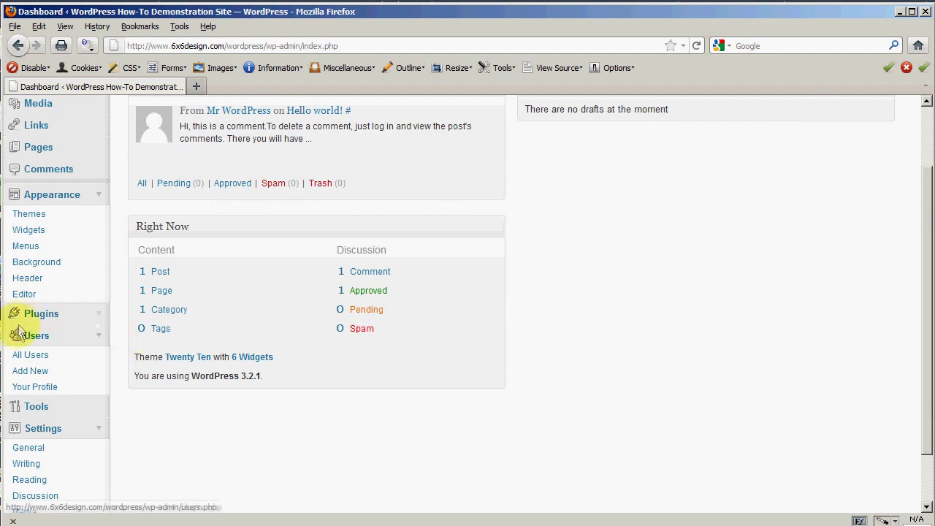
{"action": "left_click", "coordinate": [30, 355]}
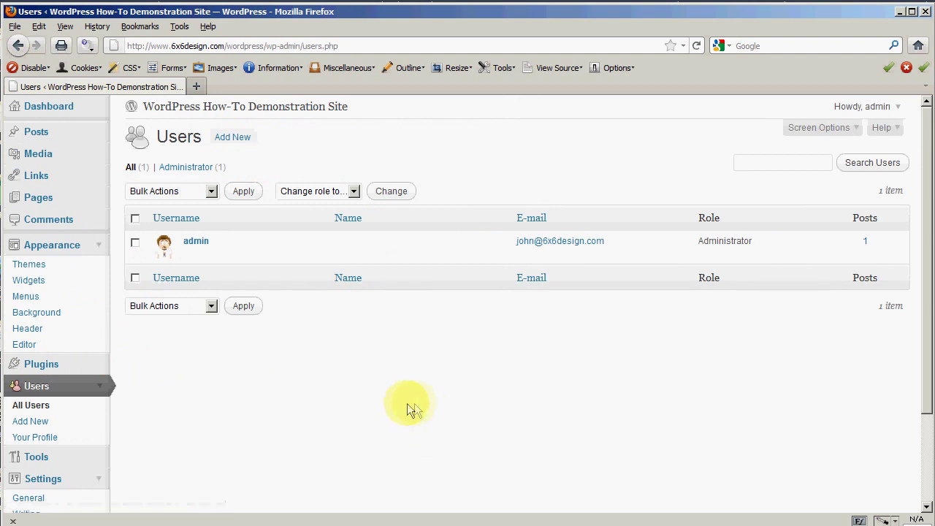
{"action": "mouse_move", "coordinate": [229, 248]}
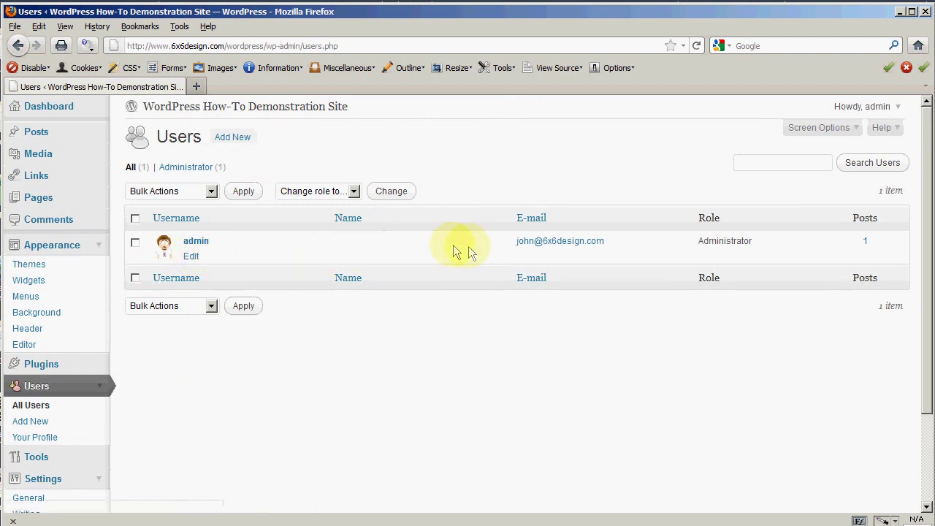
{"action": "scroll", "coordinate": [299, 412], "scroll_direction": "down", "scroll_amount": 2}
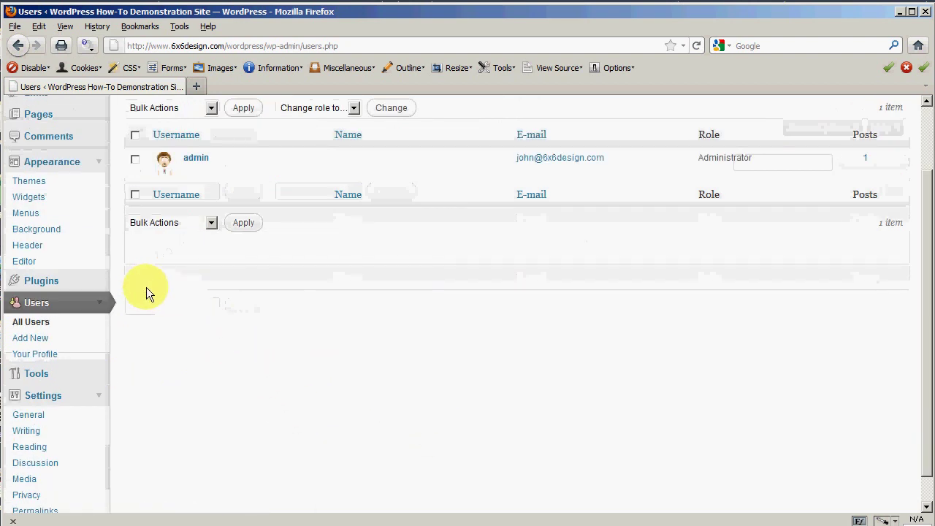
{"action": "left_click", "coordinate": [26, 339]}
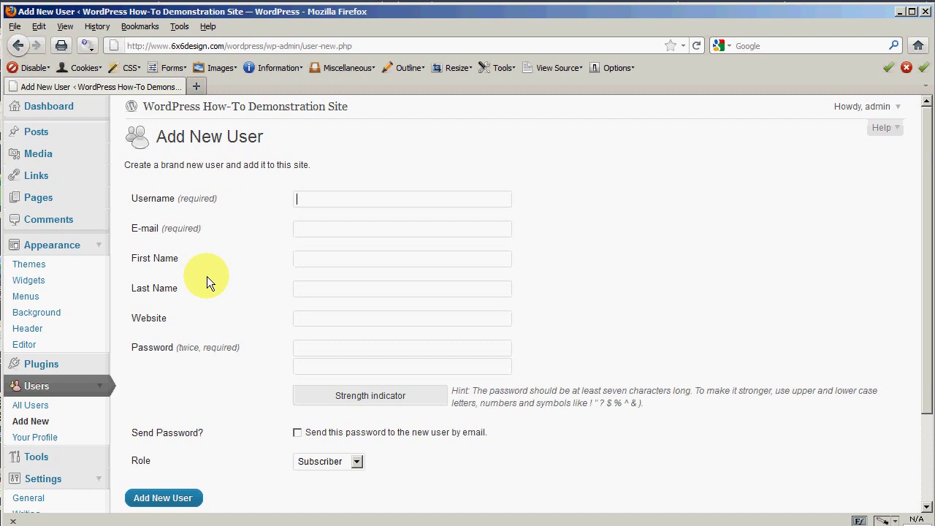
- Enter username manager and the new user's e-mail address
{"action": "type", "text": "manager"}
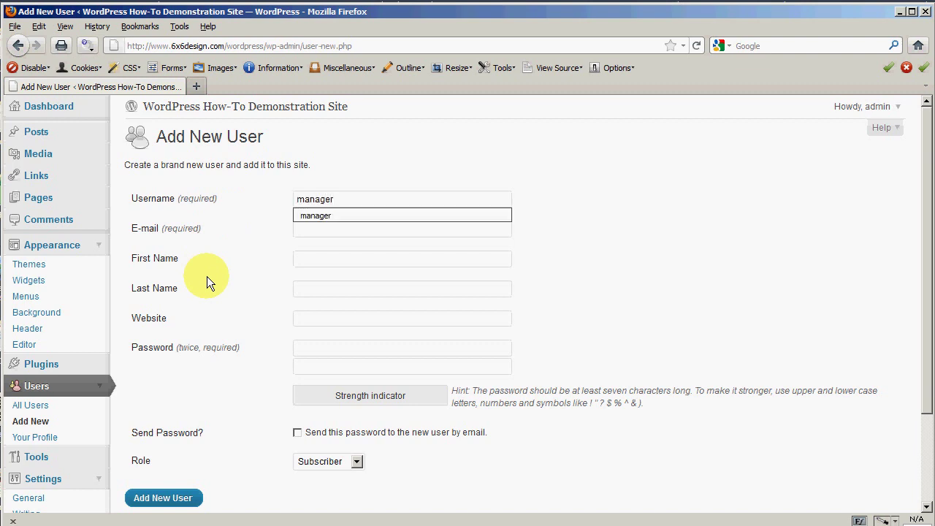
{"action": "key", "text": "Tab"}
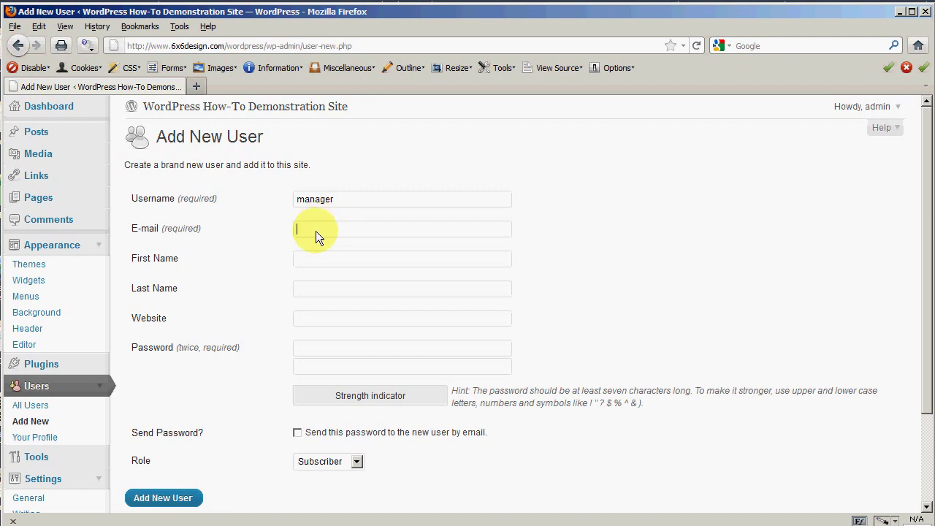
{"action": "type", "text": "info"}
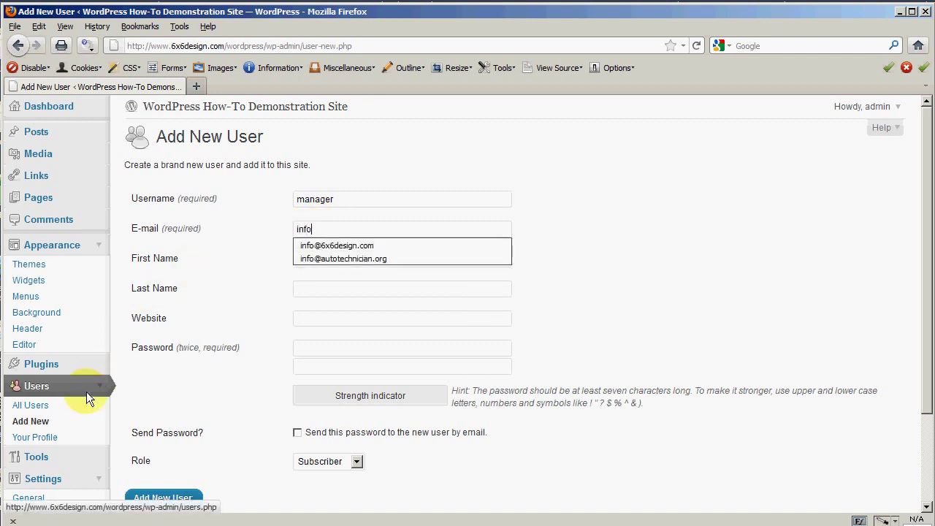
{"action": "type", "text": "@"}
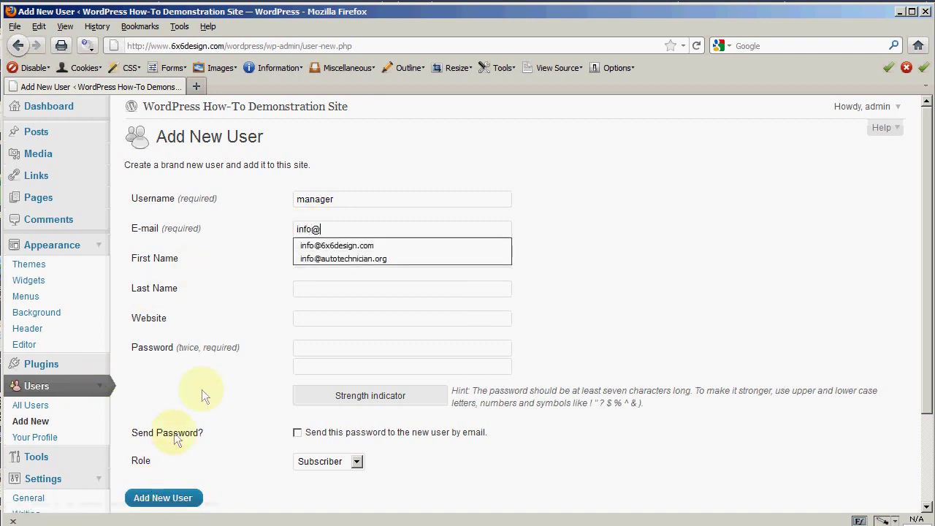
{"action": "left_click", "coordinate": [342, 247]}
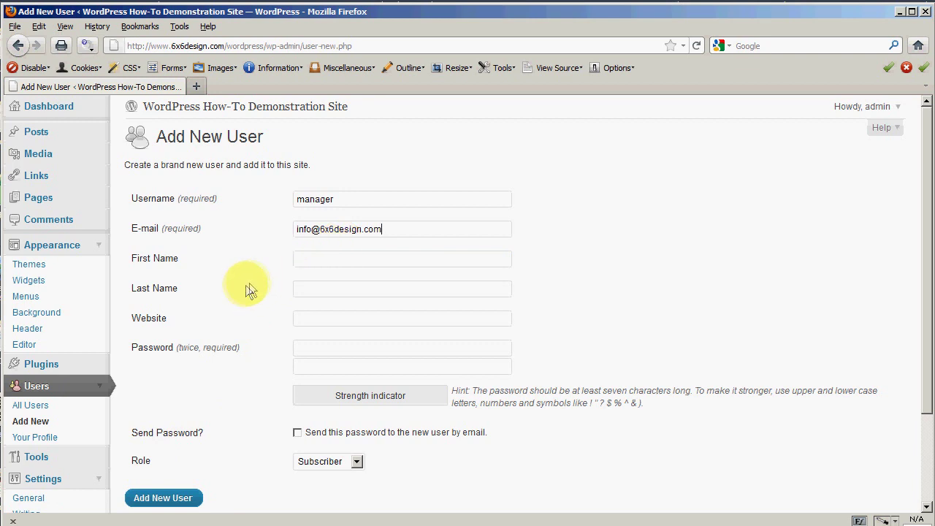
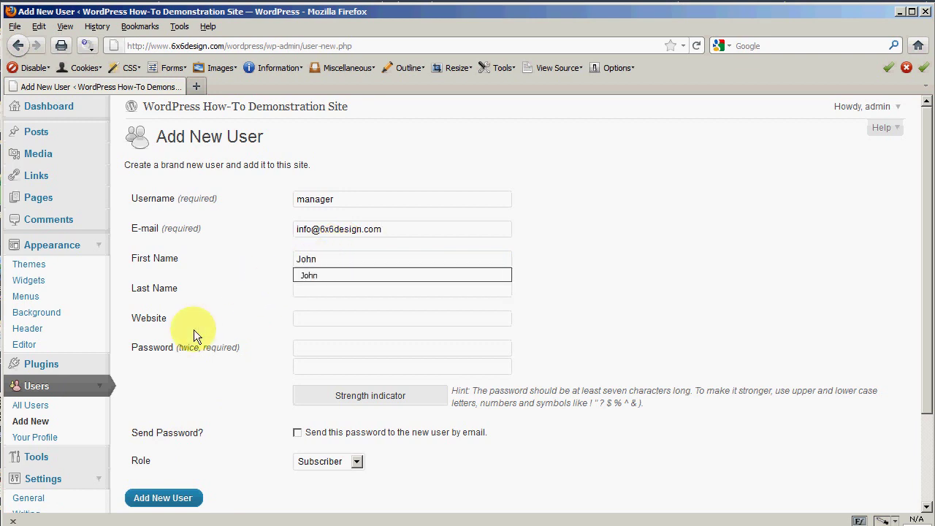
- Fill in the new user's first name and last name
{"action": "left_click", "coordinate": [328, 288]}
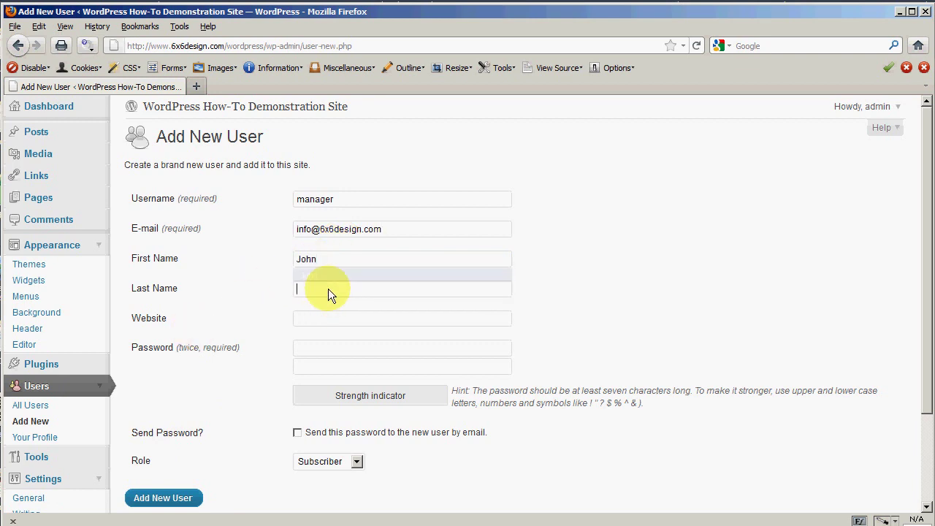
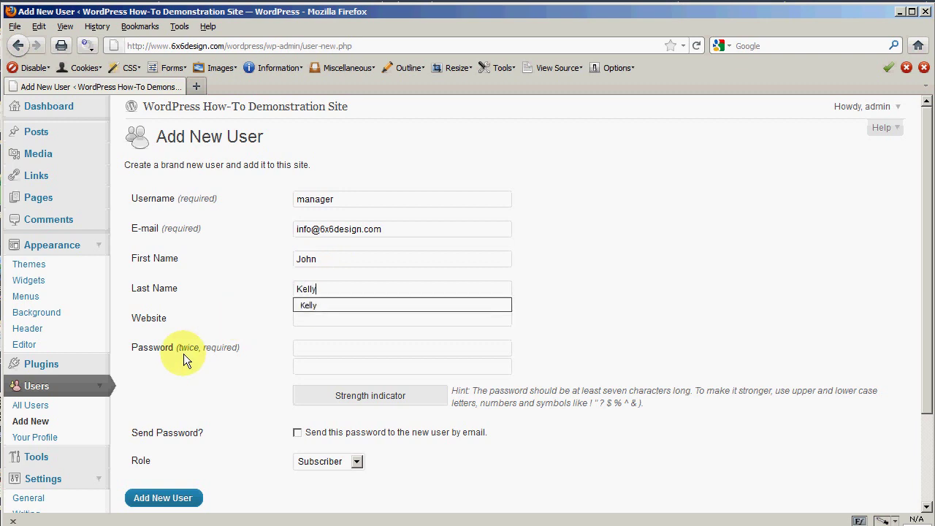
{"action": "left_click", "coordinate": [233, 332]}
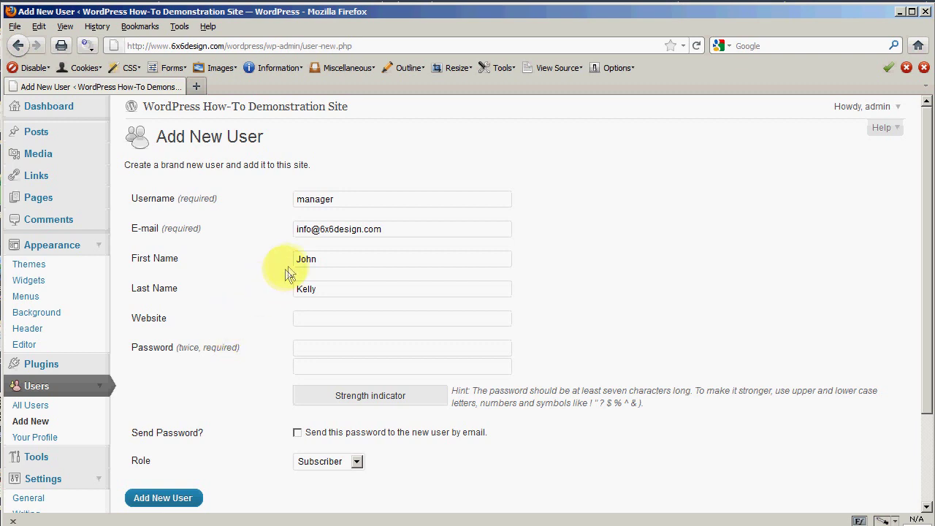
{"action": "left_click", "coordinate": [317, 348]}
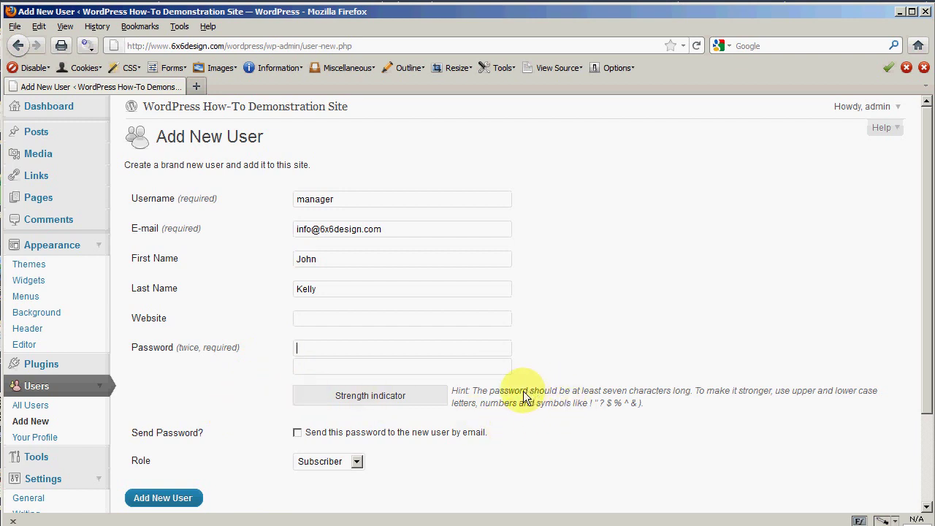
- Enter the new account password in the first field and begin retyping it for confirmation
{"action": "left_click_drag", "start_coordinate": [472, 391], "coordinate": [645, 403]}
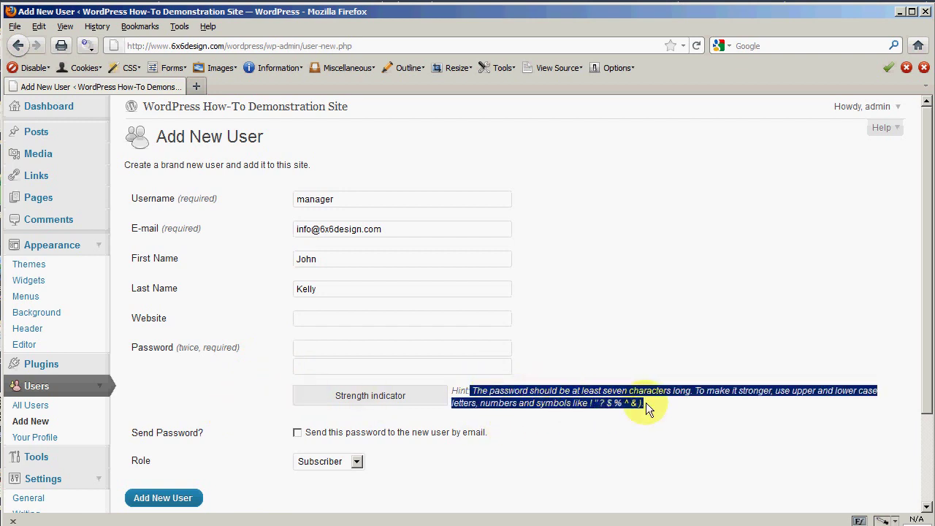
{"action": "left_click", "coordinate": [577, 414]}
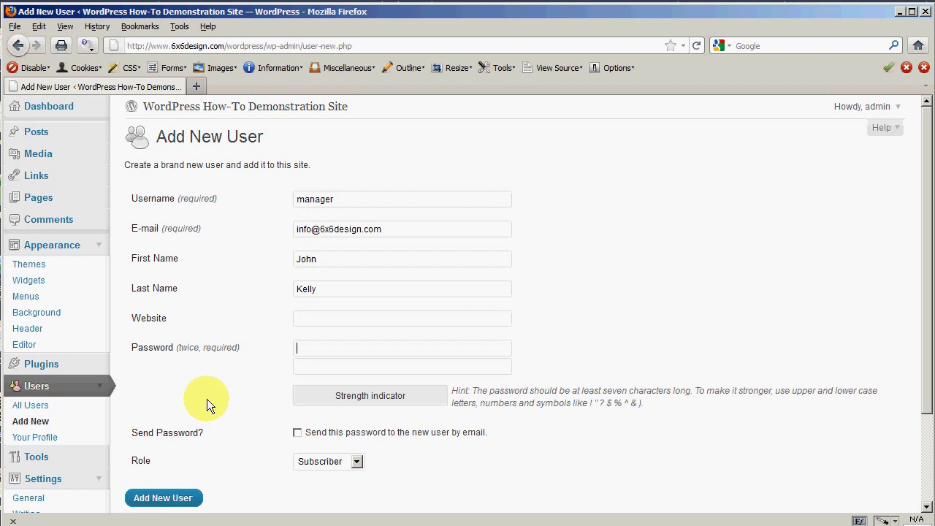
{"action": "type", "text": "test"}
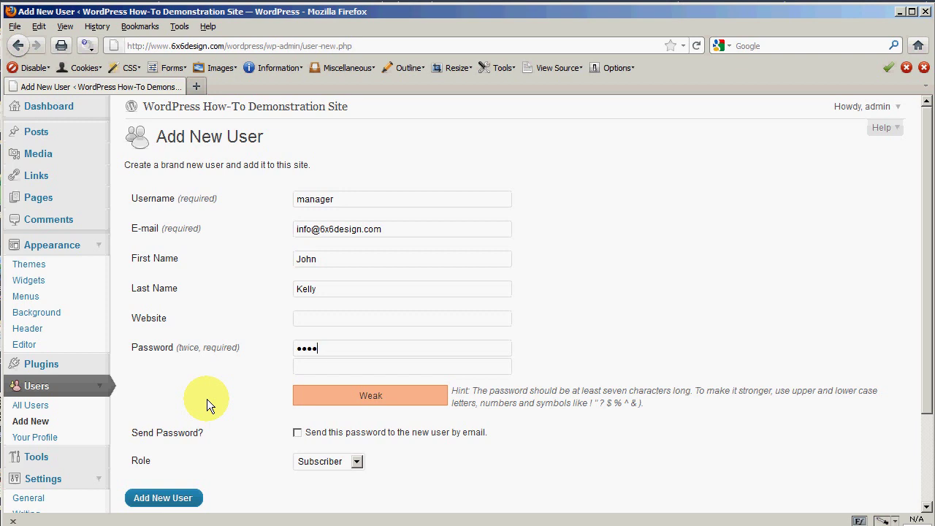
{"action": "type", "text": "s123"}
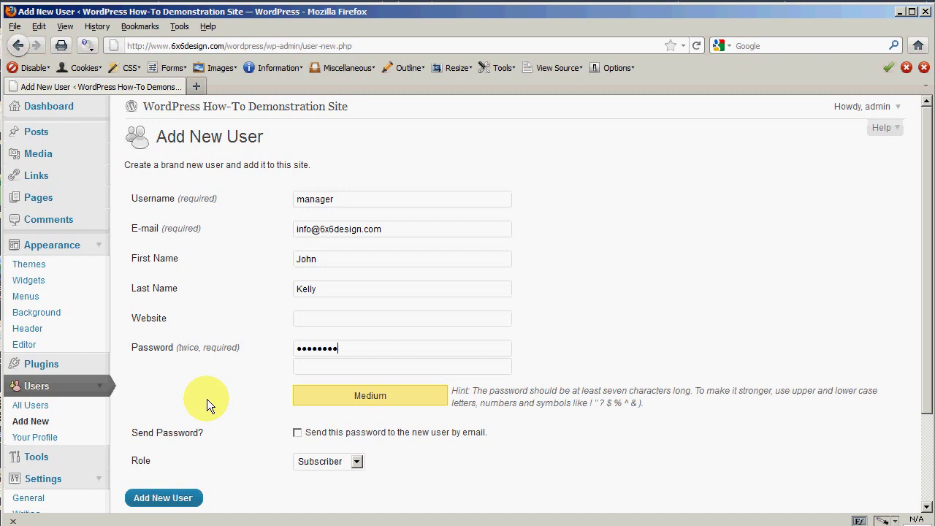
{"action": "type", "text": "!@#"}
{"action": "key", "text": "BackSpace"}
{"action": "key", "text": "BackSpace"}
{"action": "key", "text": "BackSpace"}
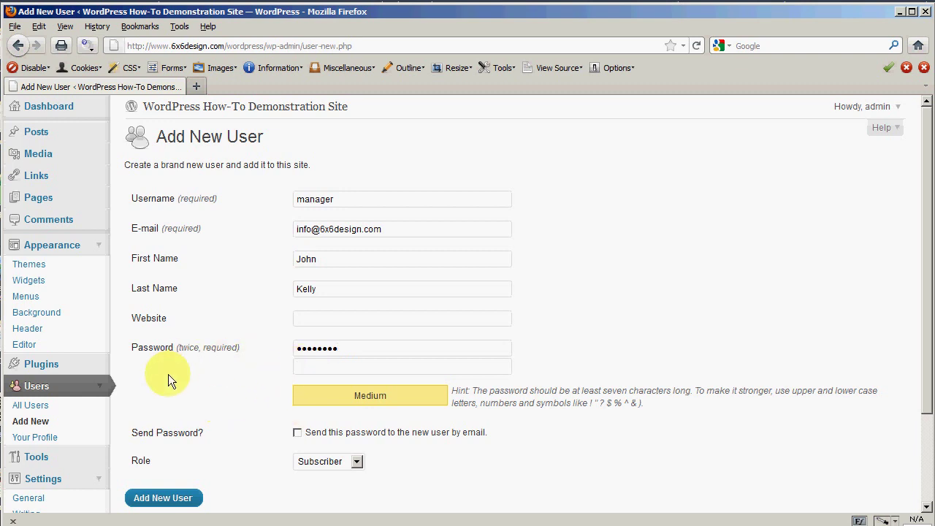
{"action": "type", "text": "****"}
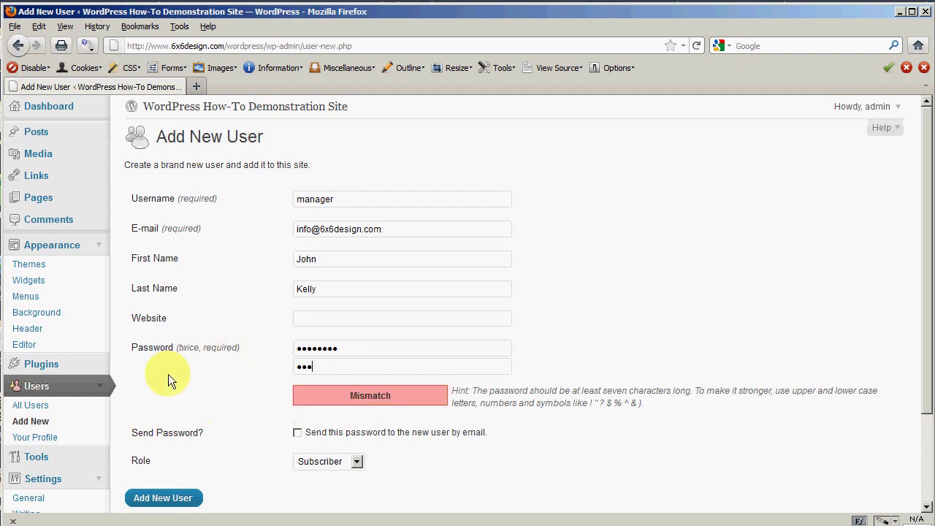
{"action": "type", "text": "****"}
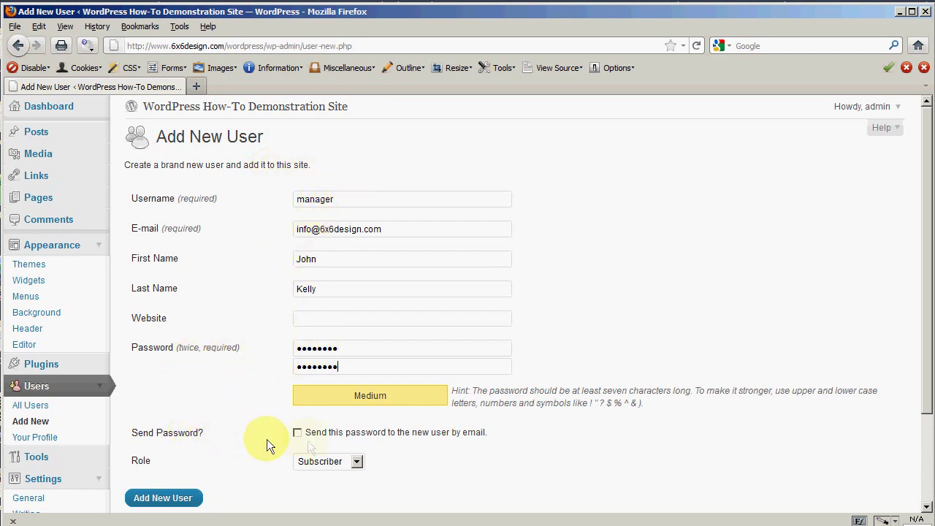
- Enable e-mailing the password to the new user and set the role to Editor
{"action": "left_click", "coordinate": [299, 433]}
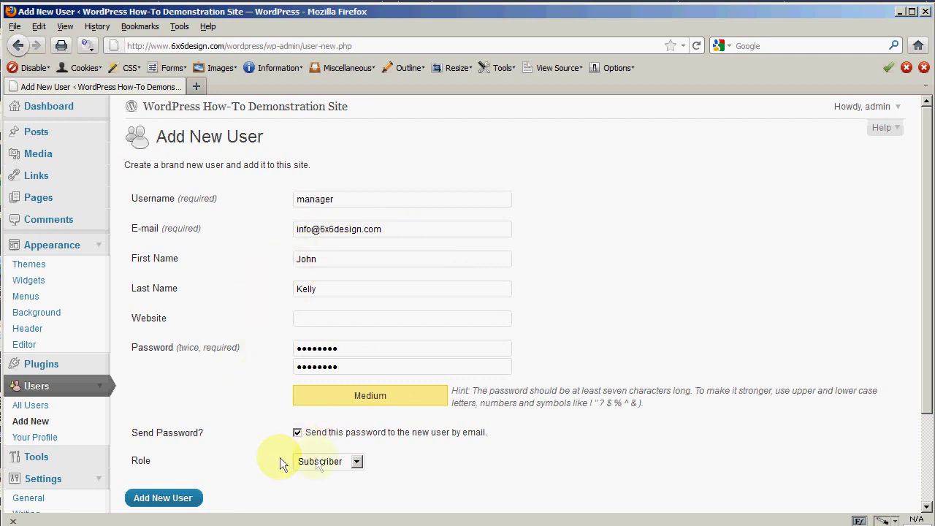
{"action": "scroll", "coordinate": [415, 458], "scroll_direction": "down", "scroll_amount": 2}
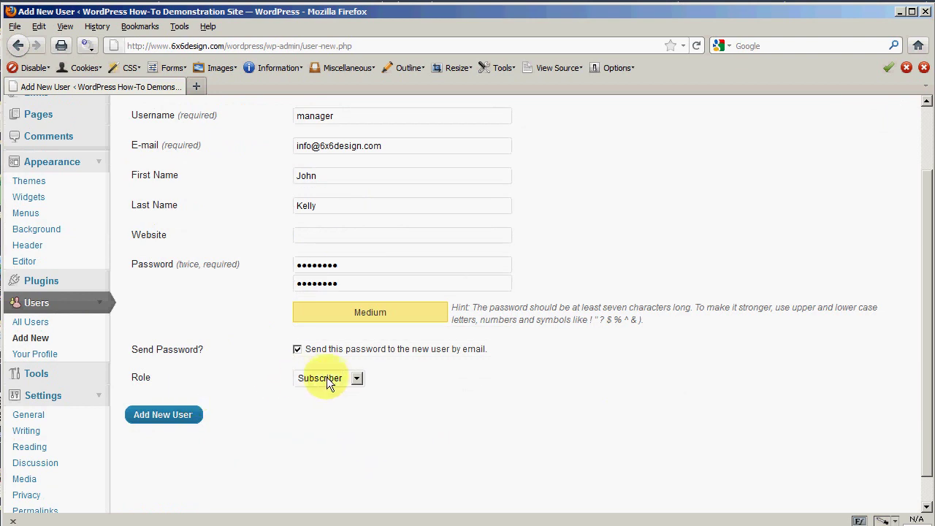
{"action": "left_click", "coordinate": [356, 381]}
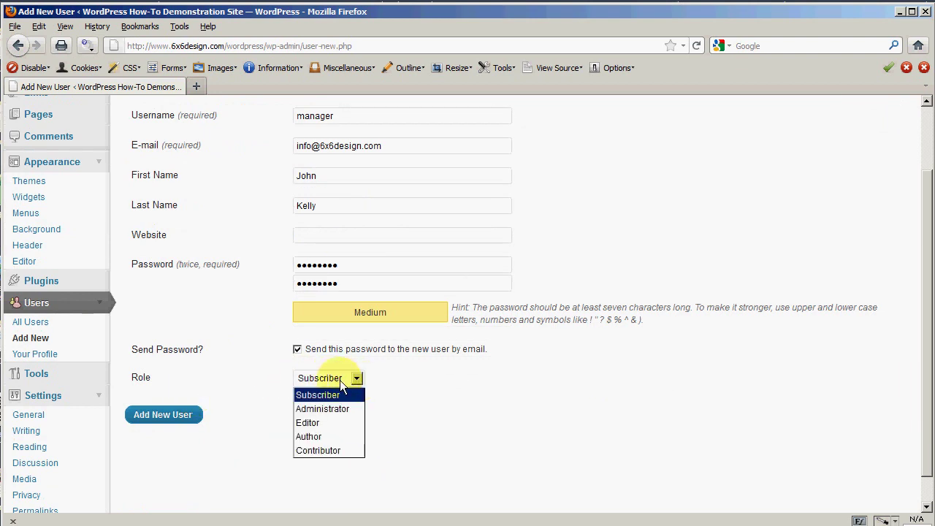
{"action": "left_click", "coordinate": [340, 385]}
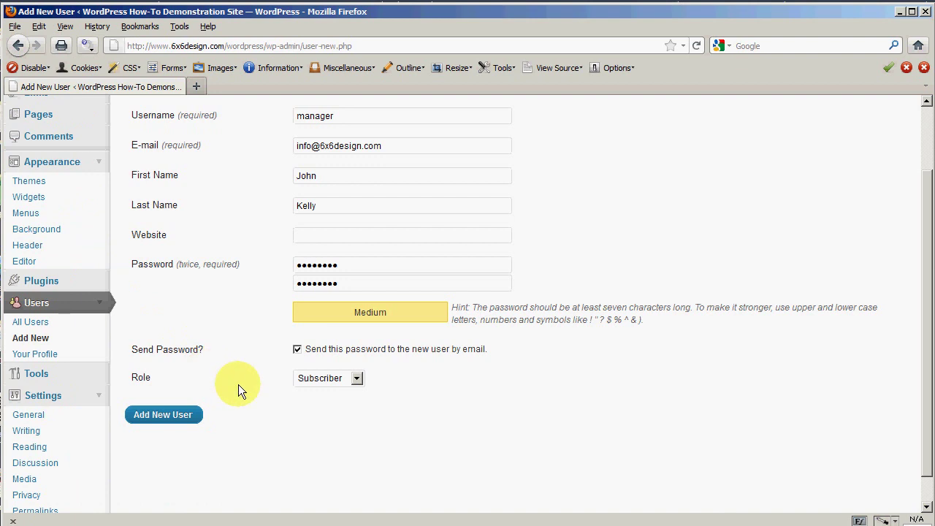
{"action": "left_click", "coordinate": [357, 379]}
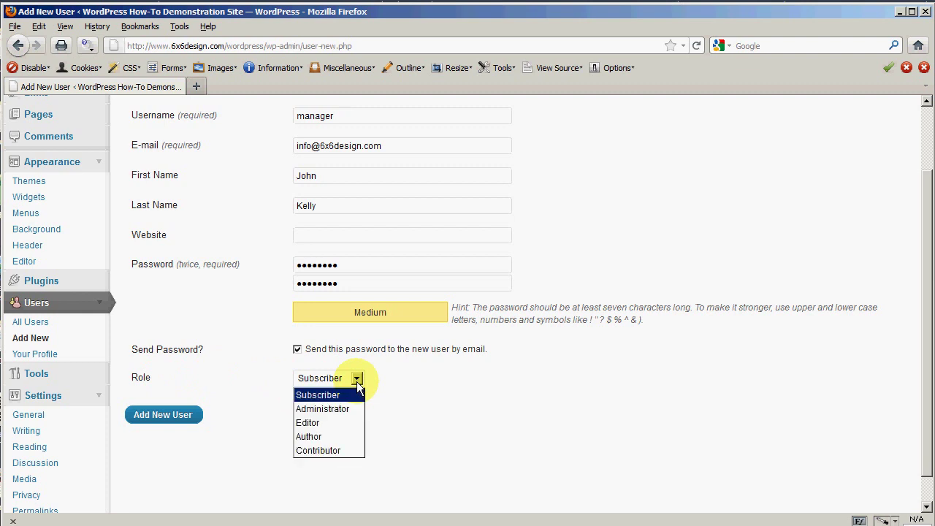
{"action": "left_click", "coordinate": [306, 423]}
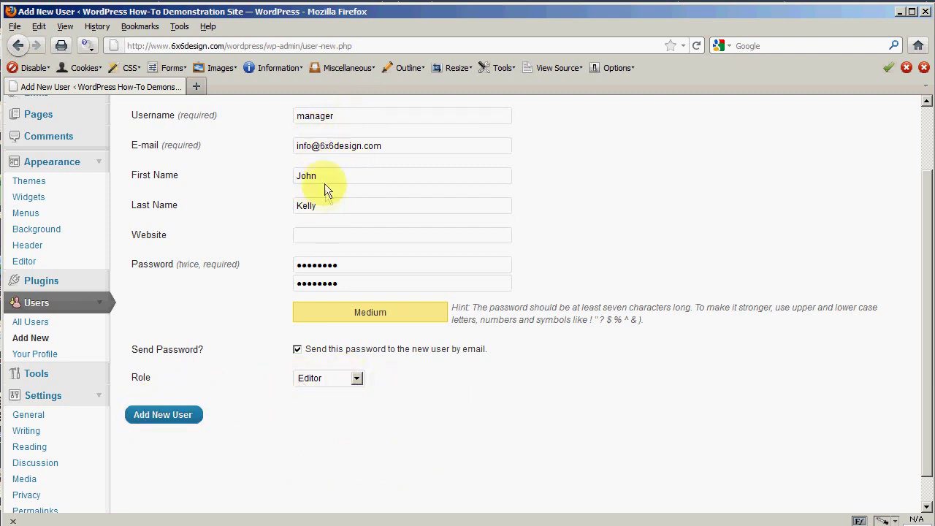
- Create the manager user, then fetch and read the WordPress notification e-mails in Outlook
{"action": "left_click", "coordinate": [162, 415]}
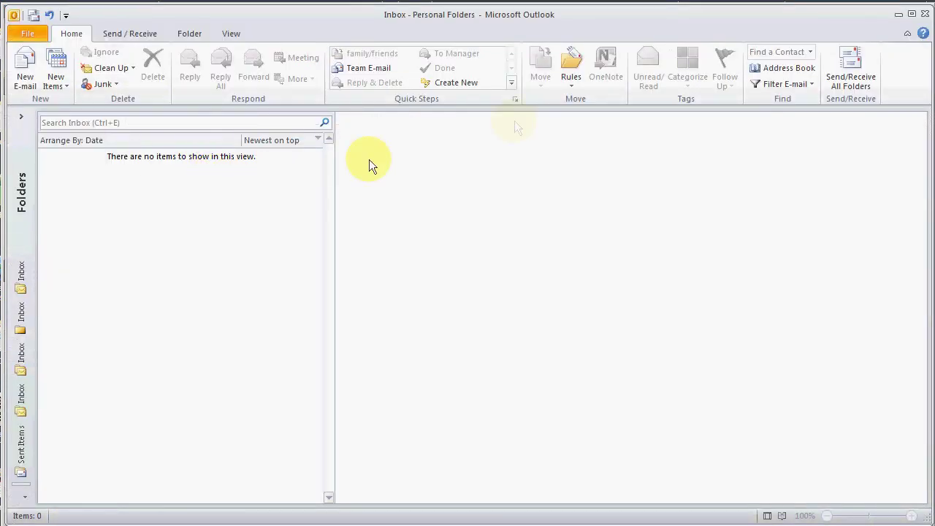
{"action": "left_click", "coordinate": [840, 65]}
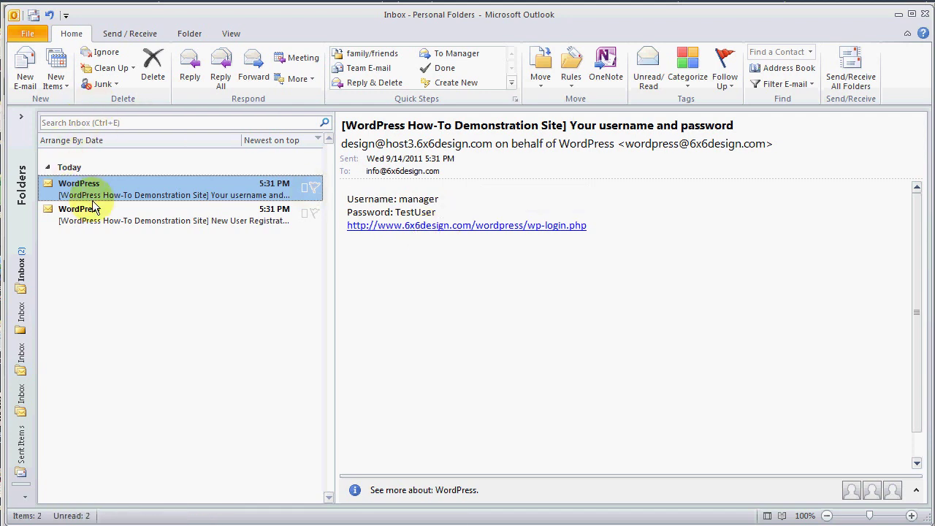
{"action": "left_click", "coordinate": [108, 222]}
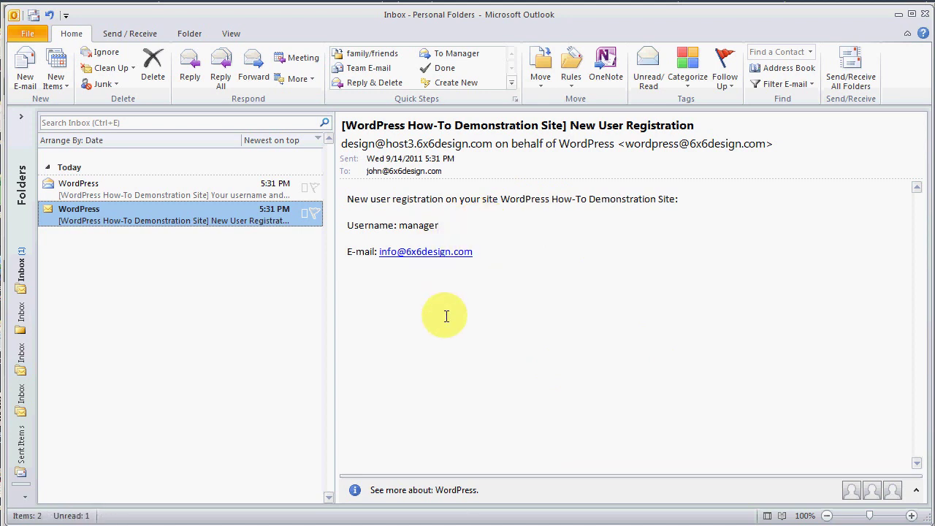
{"action": "left_click", "coordinate": [899, 14]}
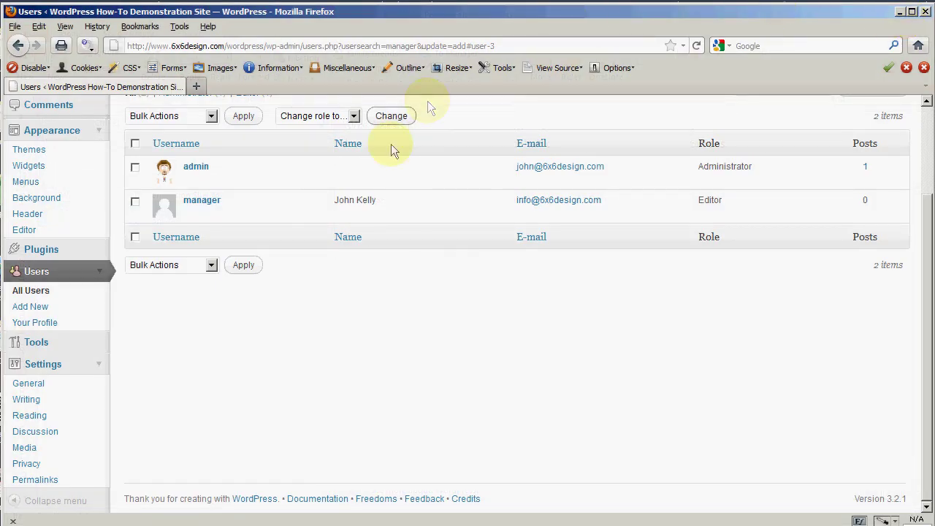
- Log the admin account out via the Howdy, admin menu
{"action": "scroll", "coordinate": [675, 187], "scroll_direction": "up", "scroll_amount": 3}
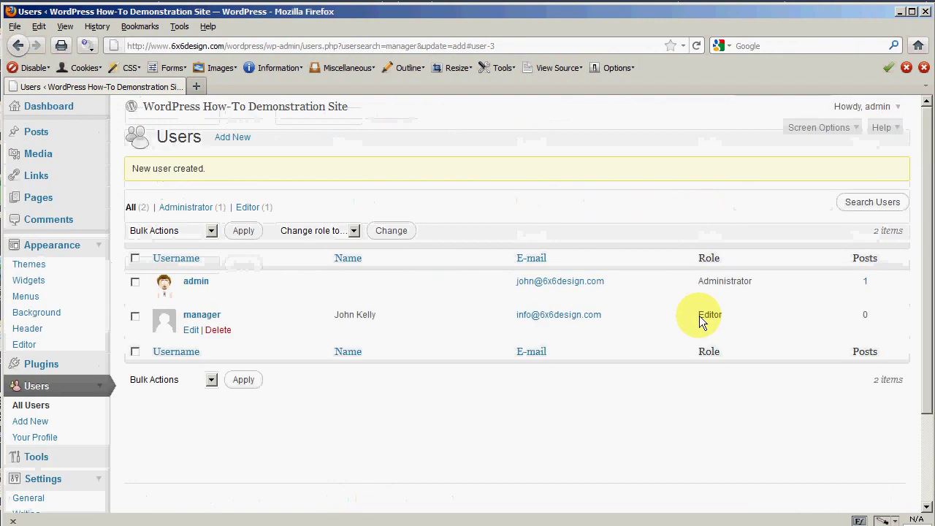
{"action": "left_click", "coordinate": [880, 108]}
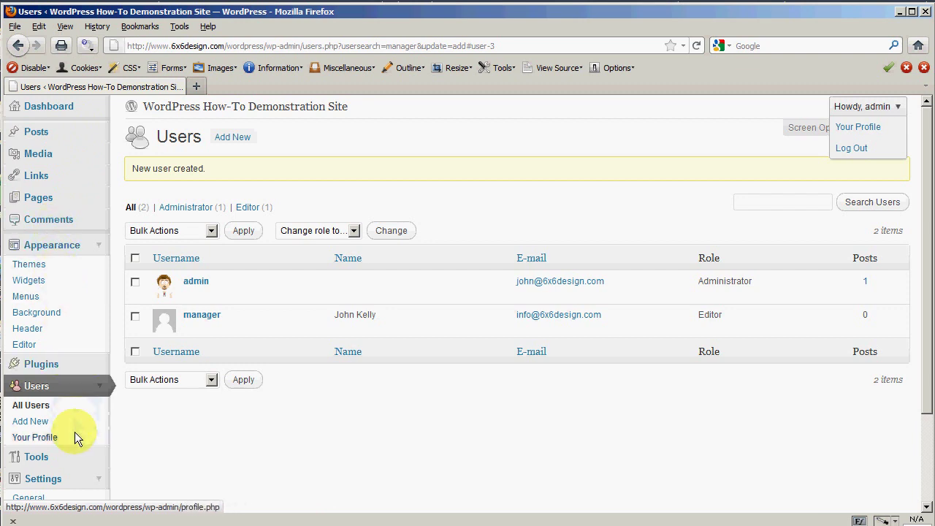
{"action": "left_click", "coordinate": [855, 148]}
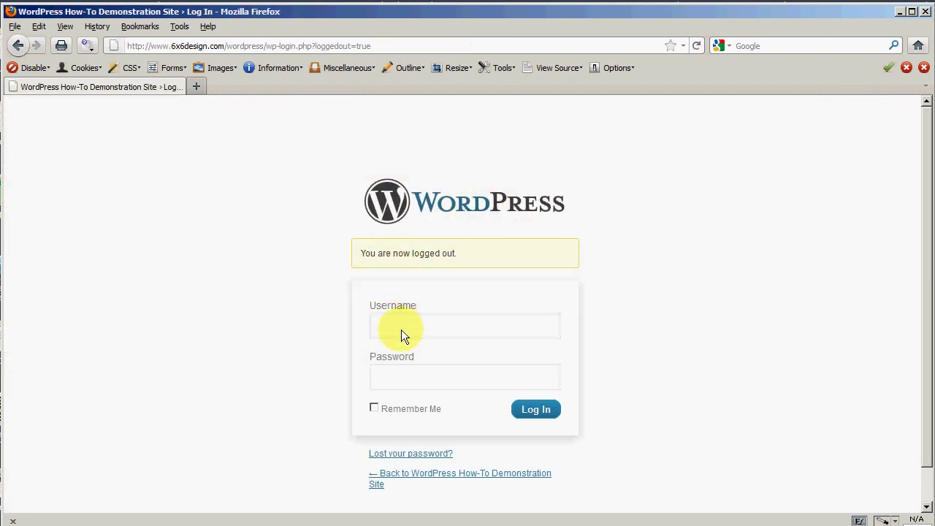
- Log in as manager with the new password and dismiss Firefox's saved-password prompt
{"action": "type", "text": "ma"}
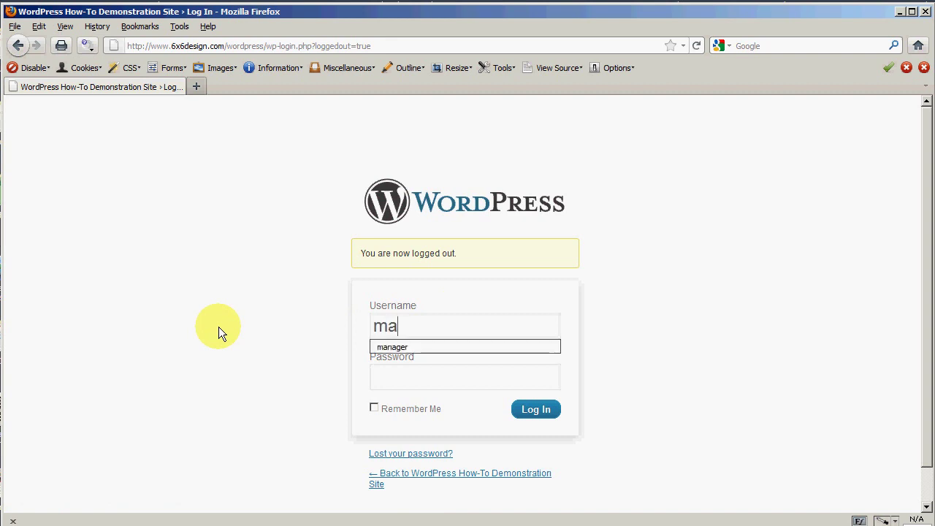
{"action": "type", "text": "nager"}
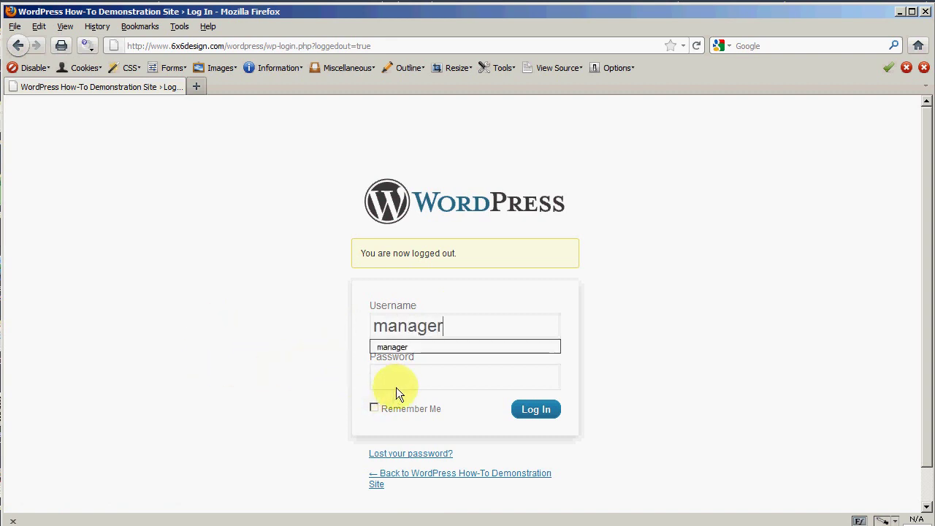
{"action": "left_click", "coordinate": [396, 387]}
{"action": "key", "text": "BackSpace"}
{"action": "key", "text": "BackSpace"}
{"action": "key", "text": "BackSpace"}
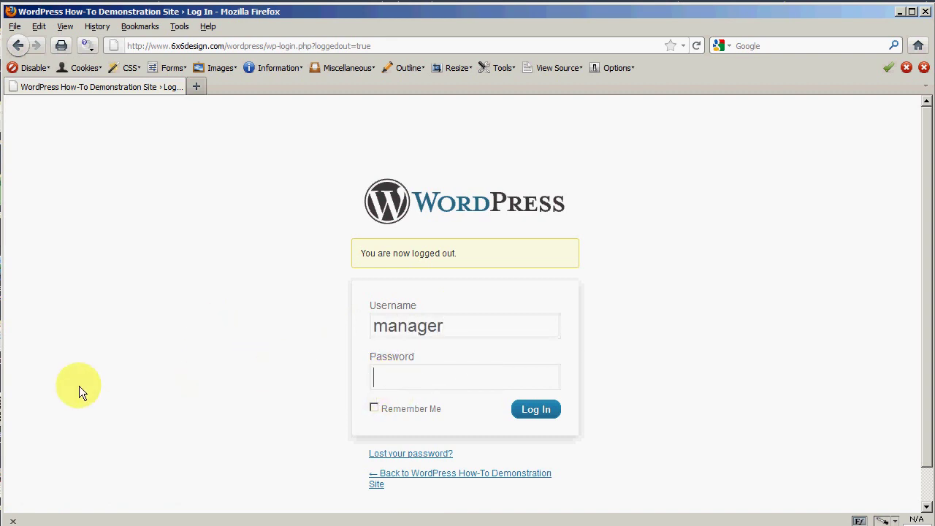
{"action": "type", "text": "••••••••"}
{"action": "key", "text": "BackSpace"}
{"action": "key", "text": "BackSpace"}
{"action": "key", "text": "BackSpace"}
{"action": "key", "text": "BackSpace"}
{"action": "key", "text": "BackSpace"}
{"action": "key", "text": "BackSpace"}
{"action": "key", "text": "BackSpace"}
{"action": "key", "text": "BackSpace"}
{"action": "type", "text": "••••••••"}
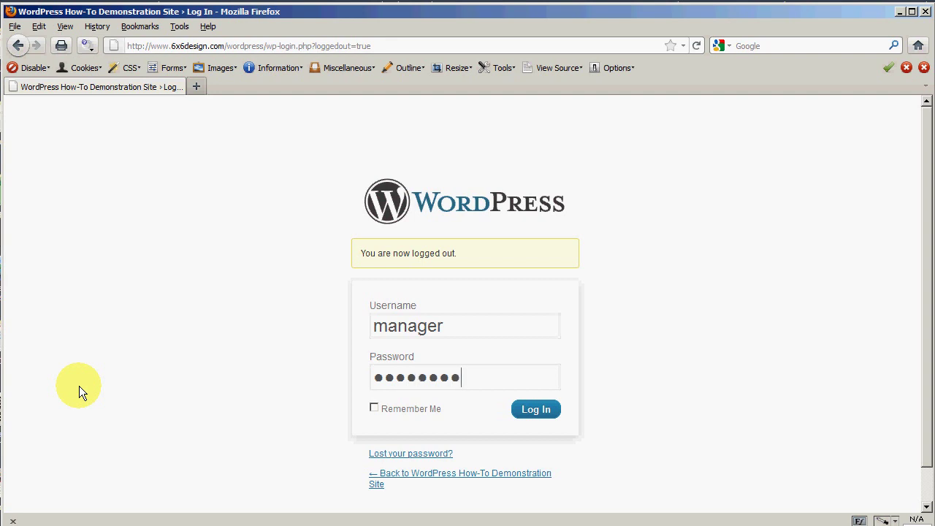
{"action": "left_click", "coordinate": [554, 407]}
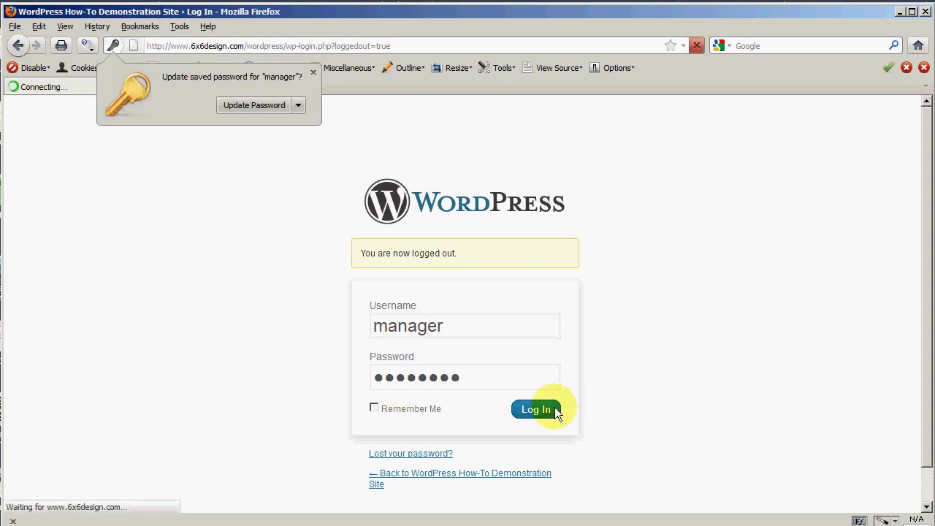
{"action": "left_click", "coordinate": [256, 107]}
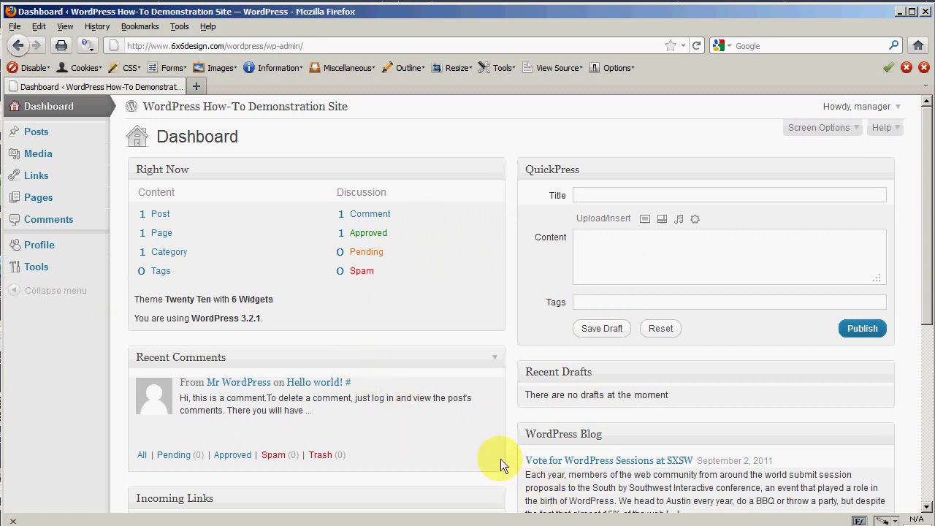
- In Screen Options, hide WordPress Blog, QuickPress and Incoming Links while keeping Recent Comments shown
{"action": "mouse_move", "coordinate": [331, 397]}
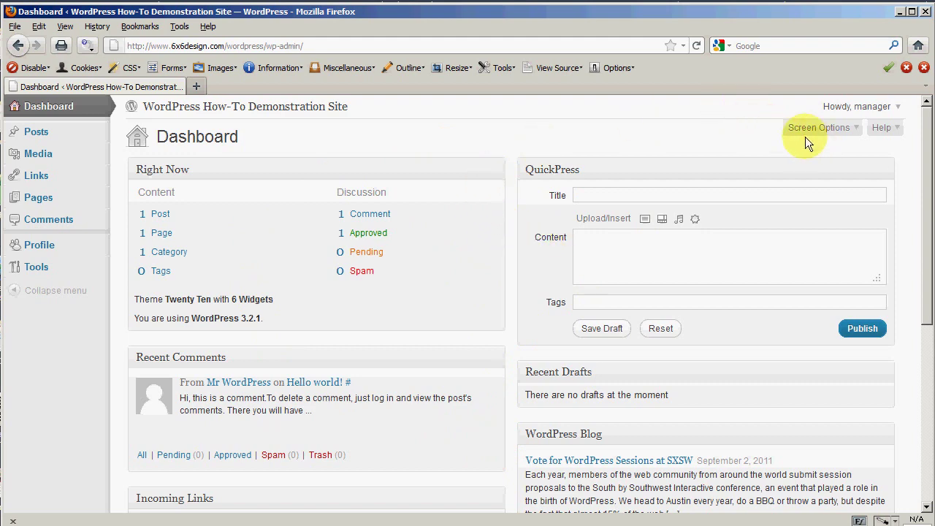
{"action": "left_click", "coordinate": [849, 130]}
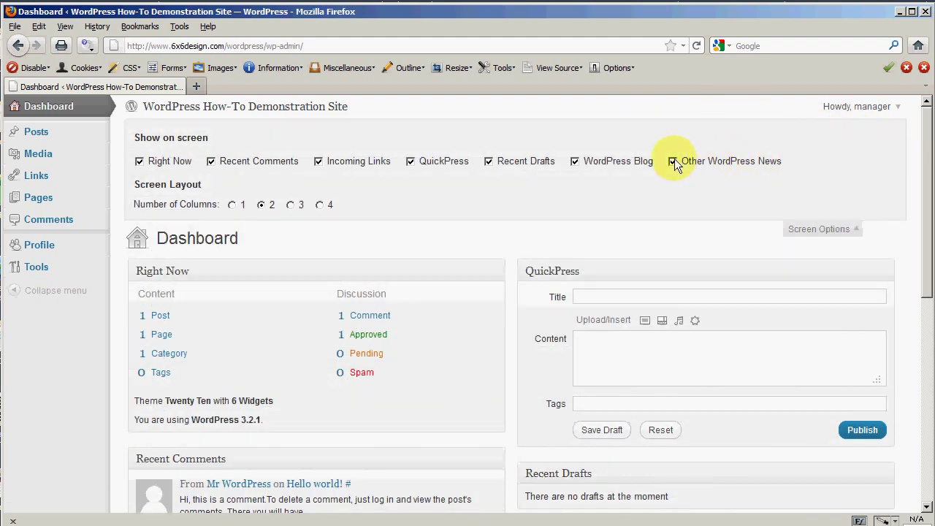
{"action": "left_click", "coordinate": [575, 160]}
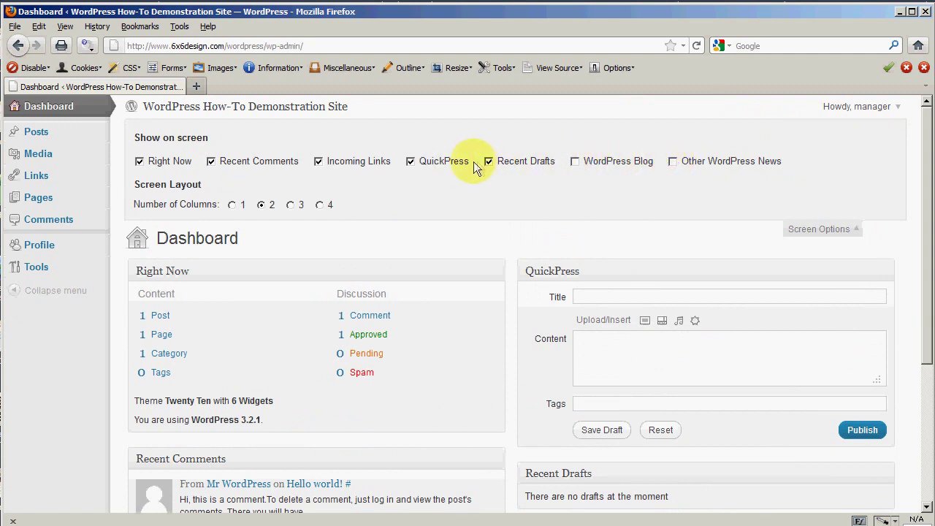
{"action": "left_click", "coordinate": [410, 161]}
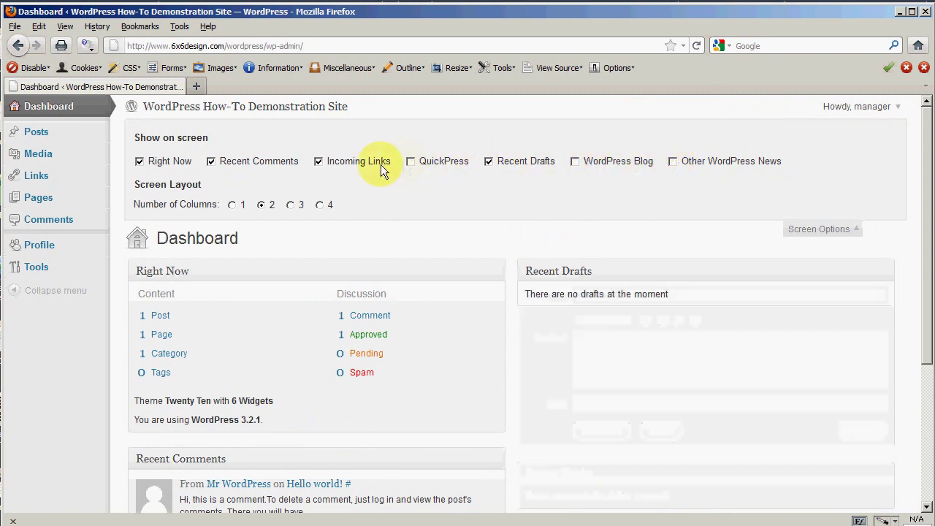
{"action": "left_click", "coordinate": [319, 160]}
{"action": "left_click", "coordinate": [211, 162]}
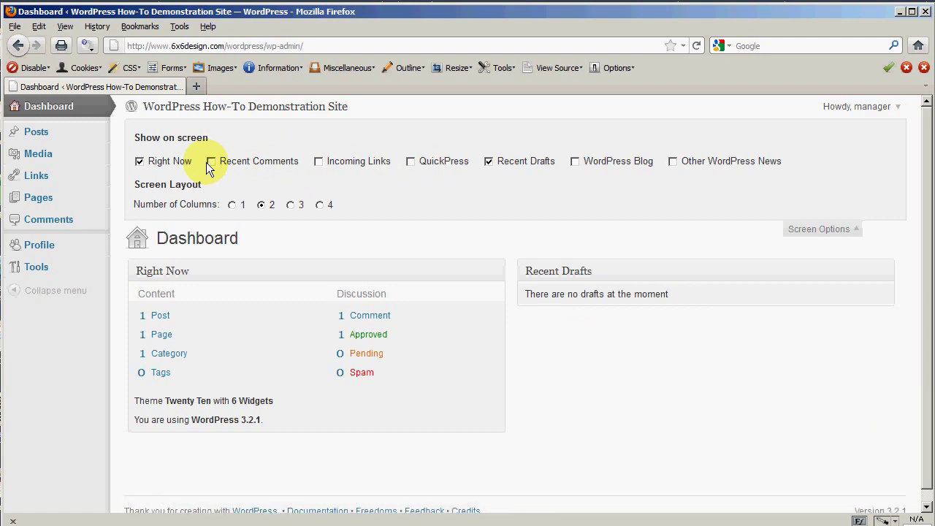
{"action": "left_click", "coordinate": [208, 162]}
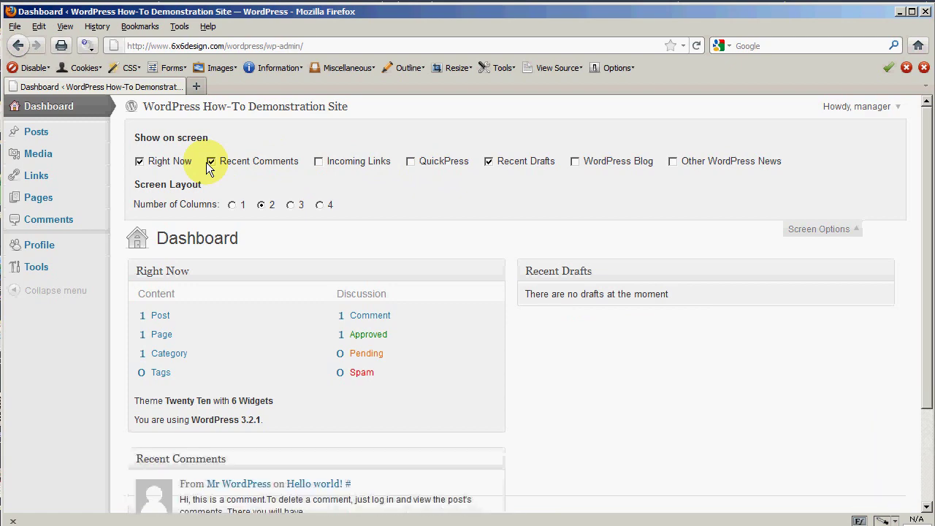
{"action": "left_click", "coordinate": [856, 233]}
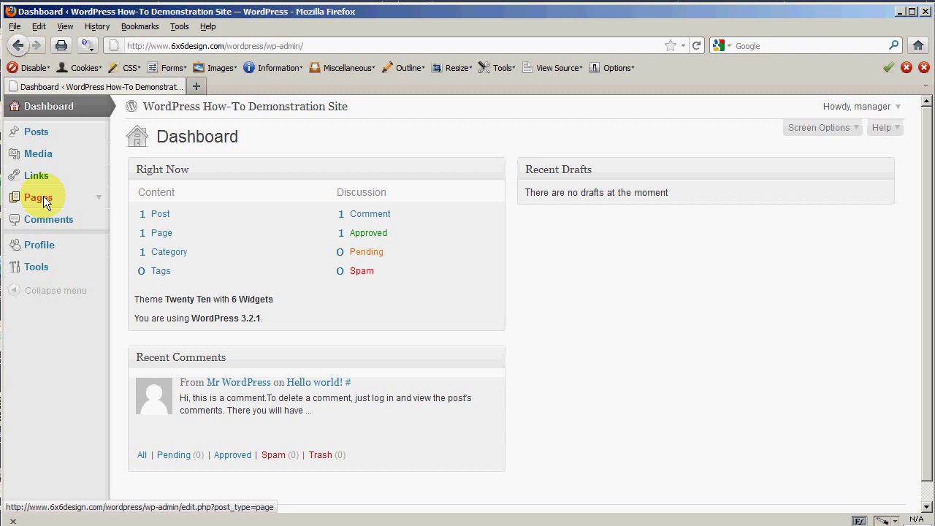
- Expand the Pages, Posts and Media sections of the manager's admin menu, opening Links then collapsing it again
{"action": "left_click", "coordinate": [97, 197]}
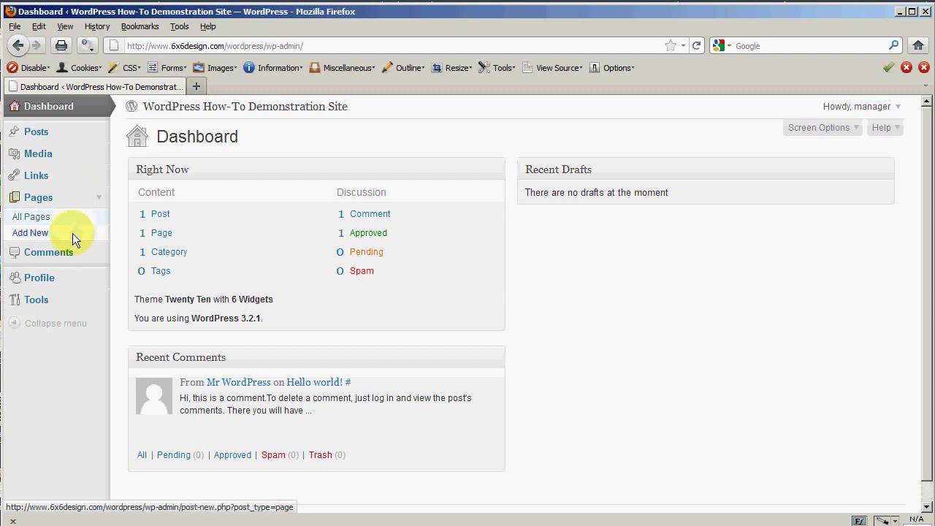
{"action": "left_click", "coordinate": [99, 132]}
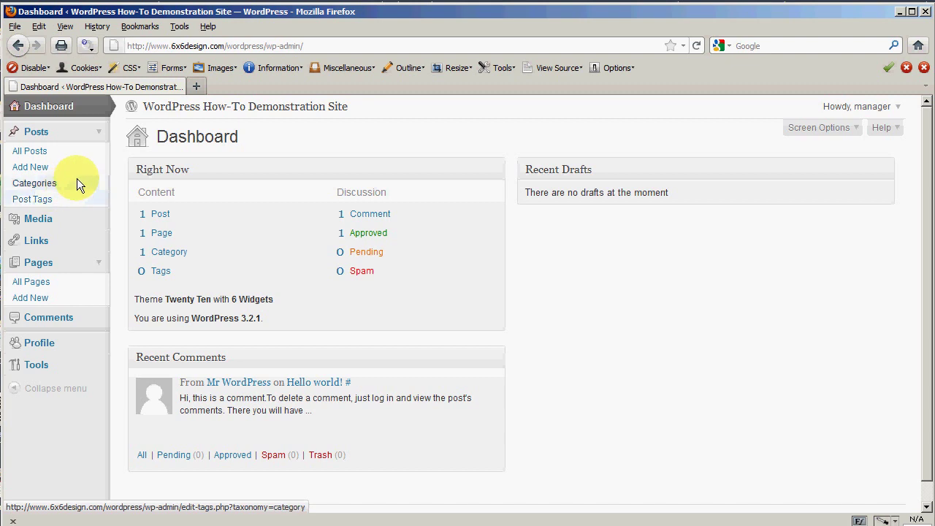
{"action": "left_click", "coordinate": [99, 218]}
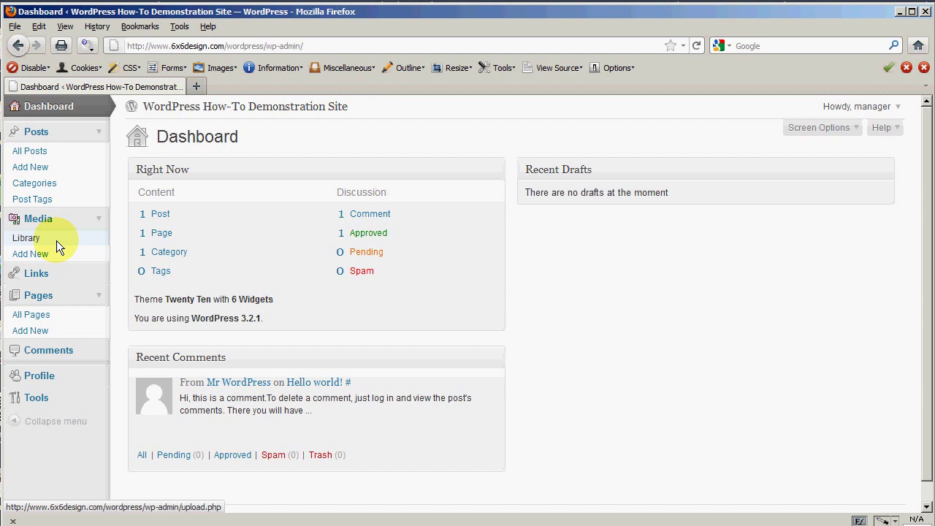
{"action": "scroll", "coordinate": [114, 268], "scroll_direction": "down", "scroll_amount": 1}
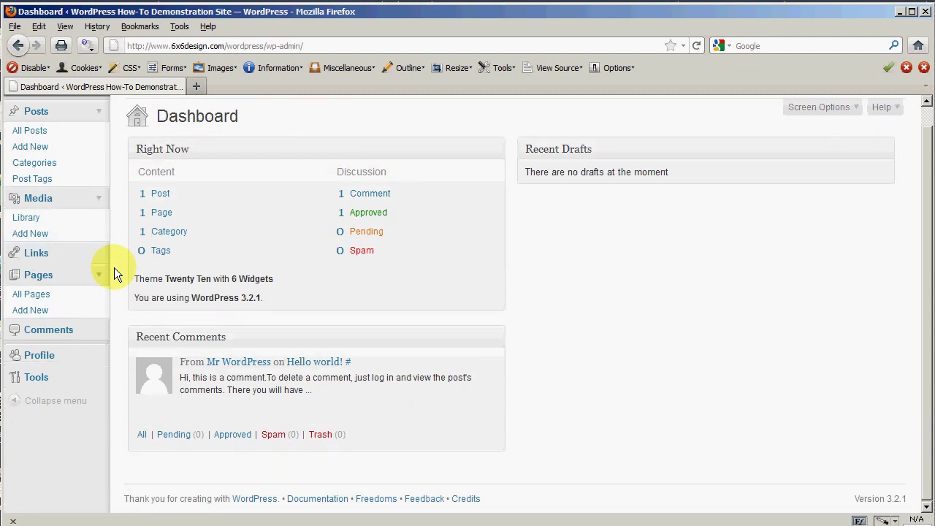
{"action": "left_click", "coordinate": [96, 252]}
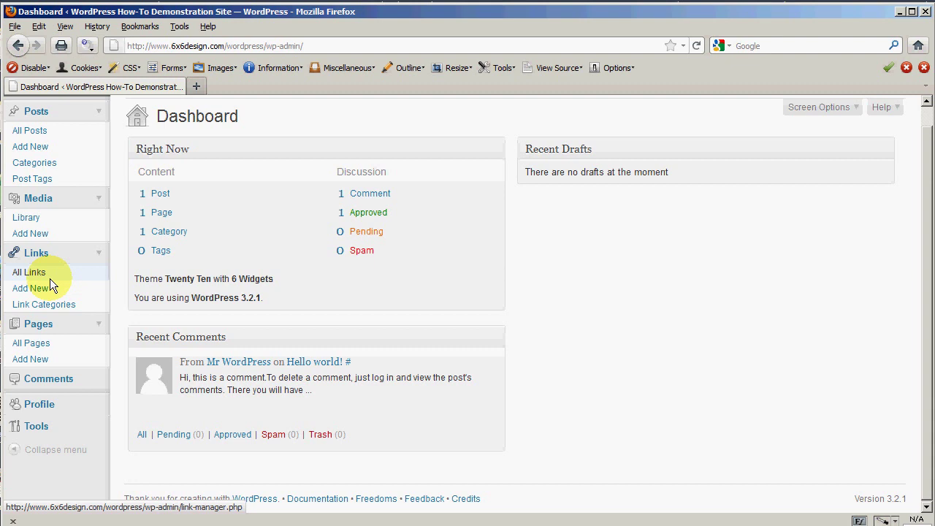
{"action": "left_click", "coordinate": [99, 254]}
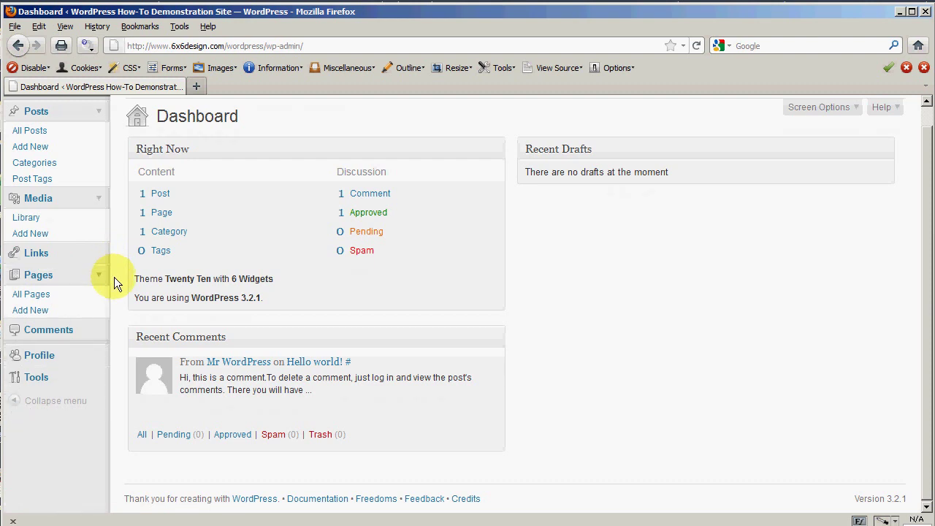
{"action": "scroll", "coordinate": [114, 277], "scroll_direction": "up", "scroll_amount": 1}
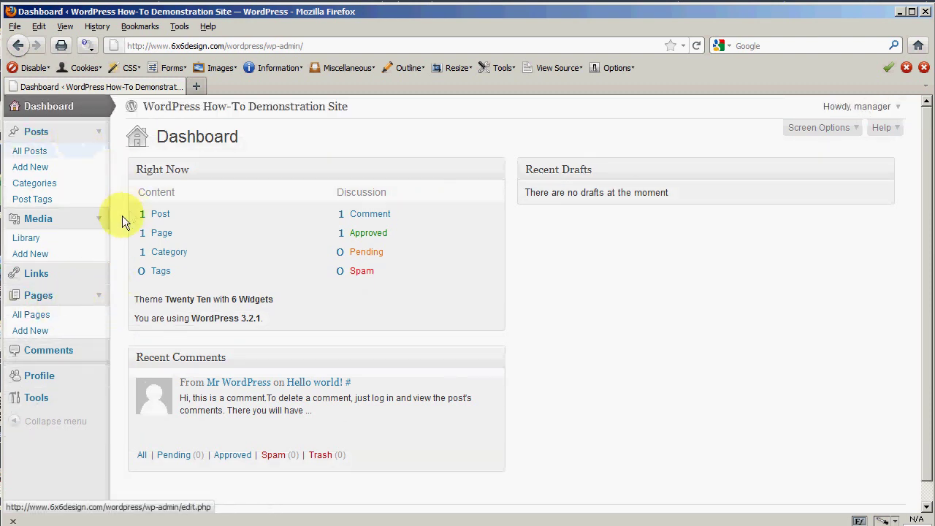